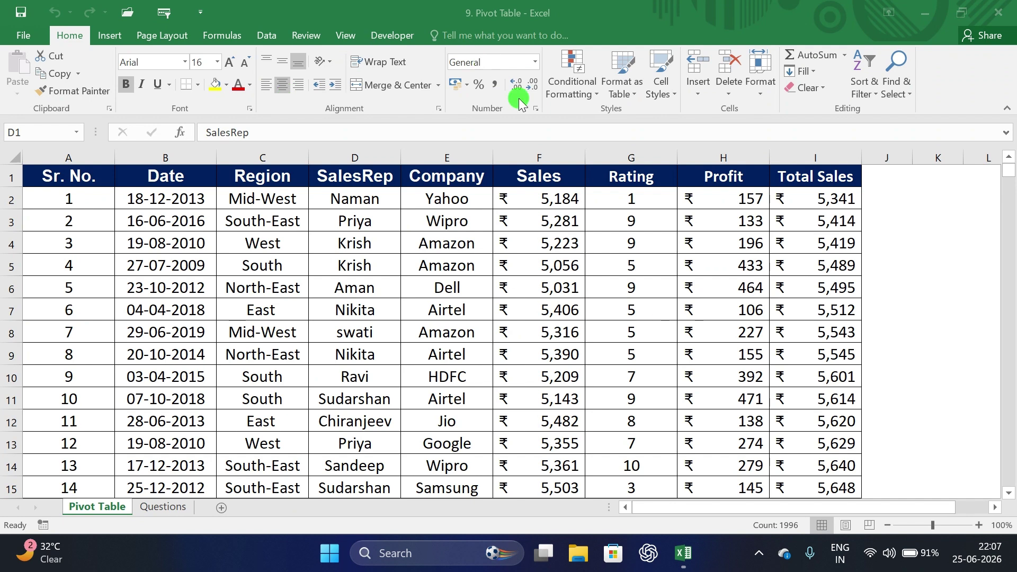
Examine the source table's columns from Date through Total Sales, including the entries further down the Company column
key("ctrl+space")
left_click(174, 156)
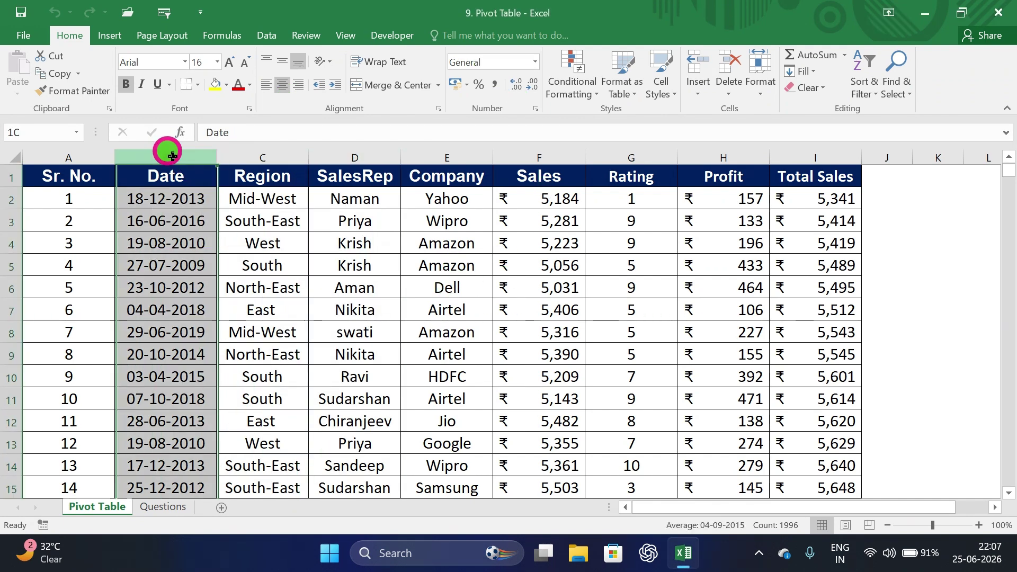
left_click(265, 155)
left_click(363, 153)
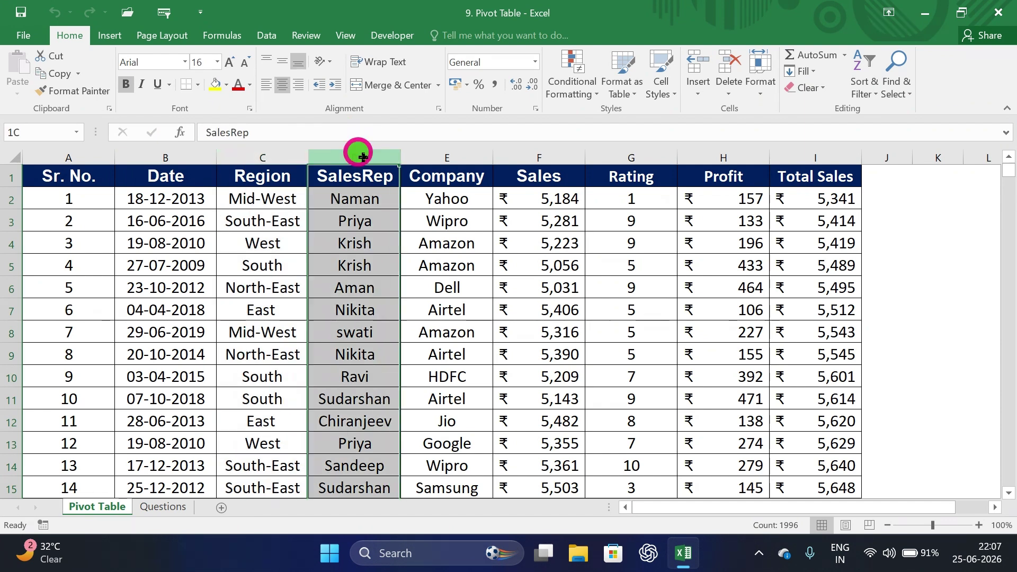
left_click(464, 154)
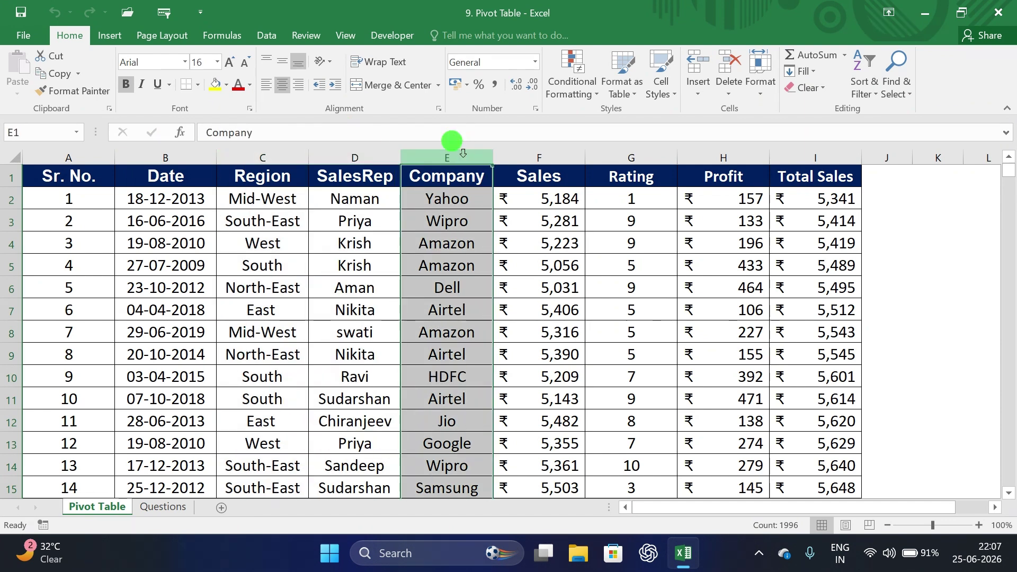
left_click(565, 158)
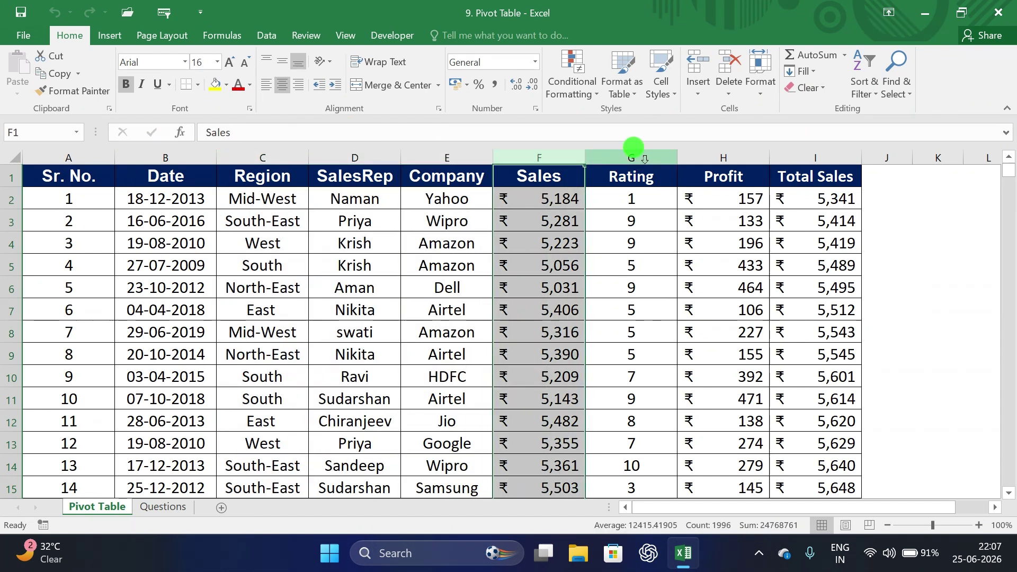
left_click(640, 157)
left_click(725, 155)
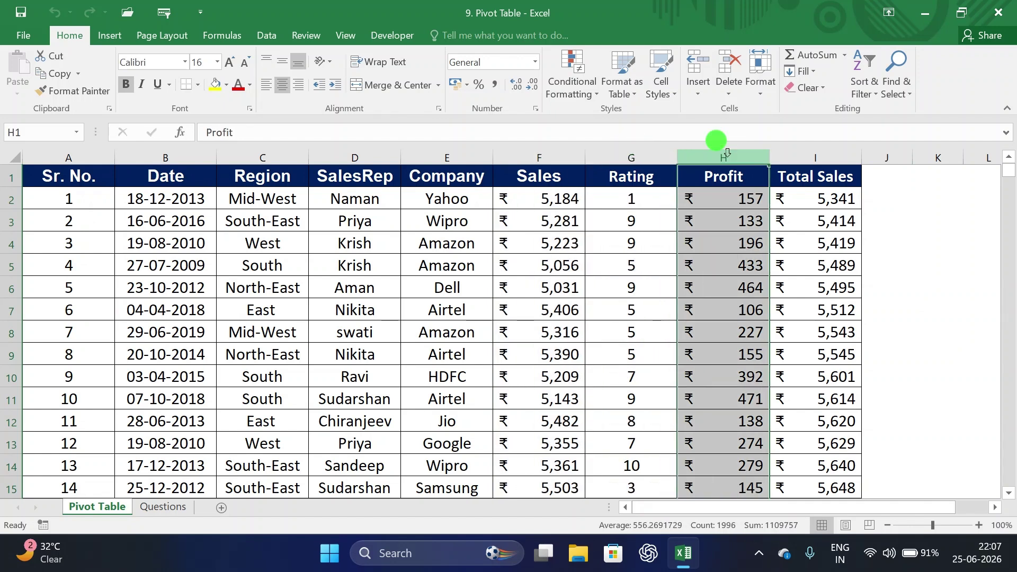
left_click(796, 155)
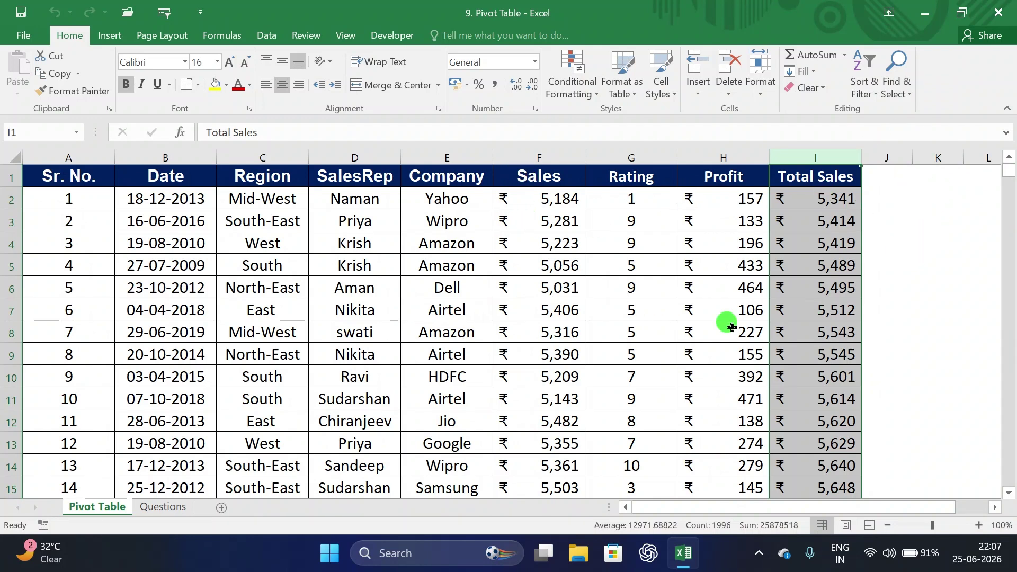
left_click(442, 154)
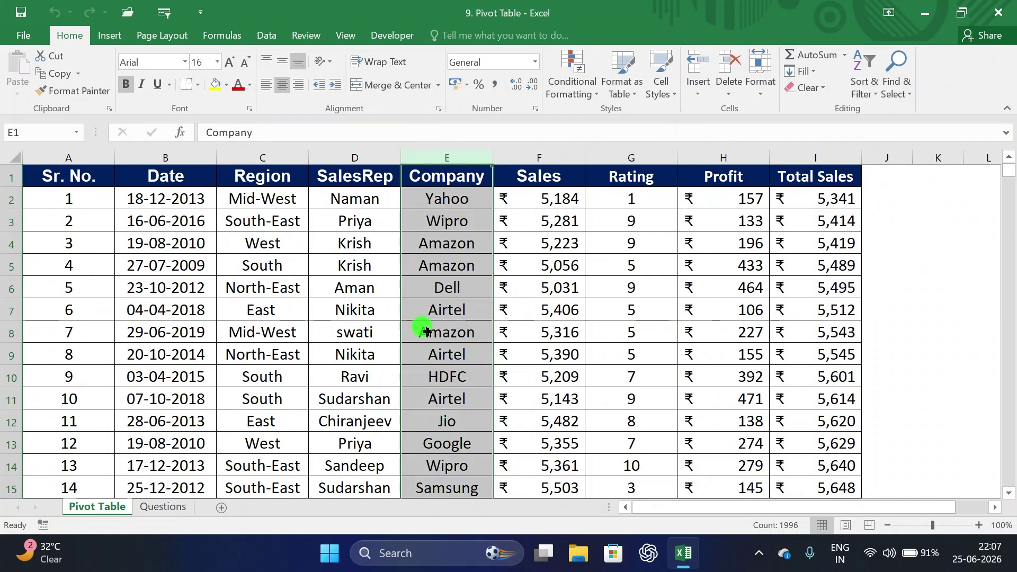
scroll(424, 333, "down", 3)
scroll(426, 335, "down", 2)
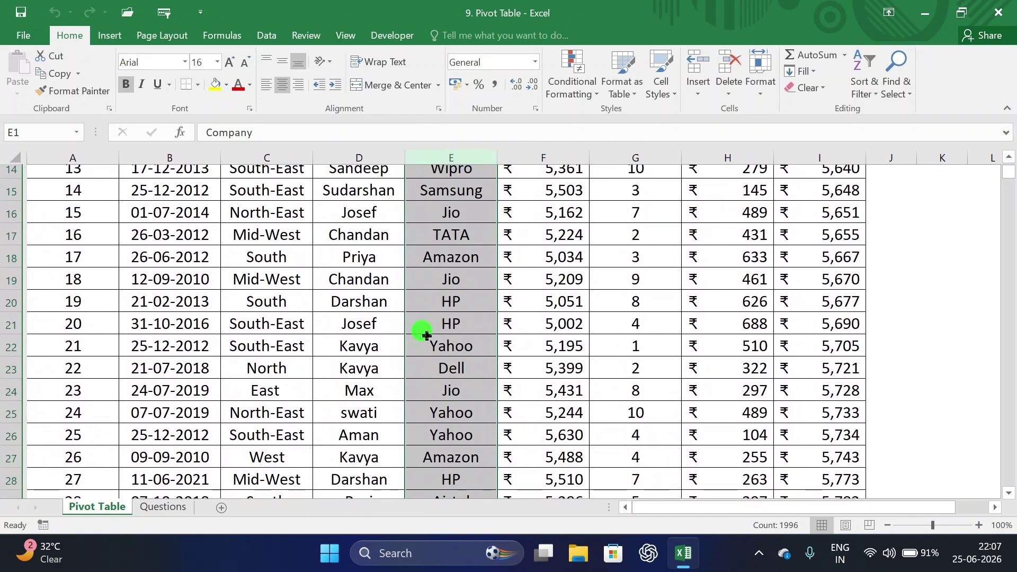
scroll(426, 335, "up", 5)
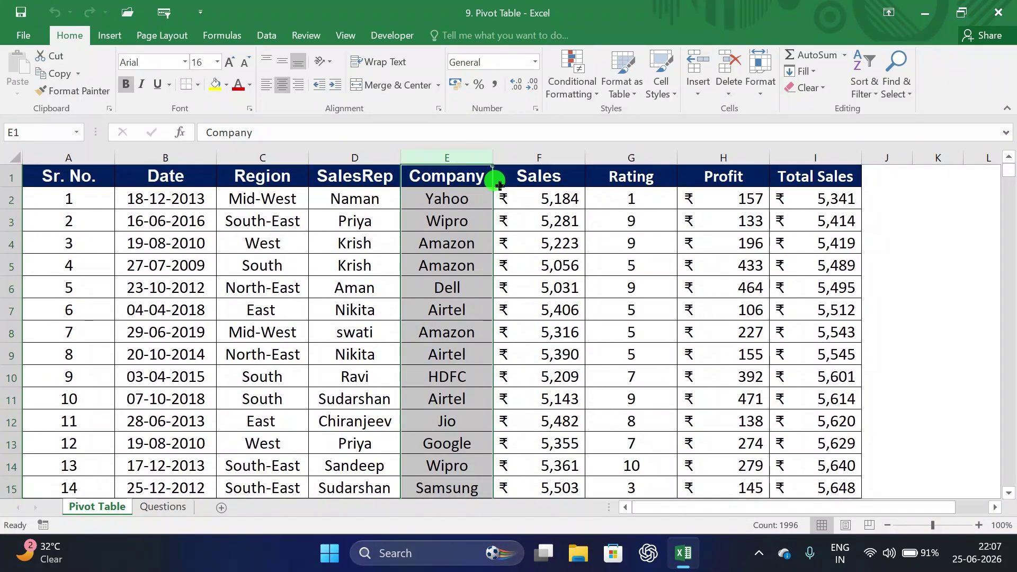
left_click(601, 307)
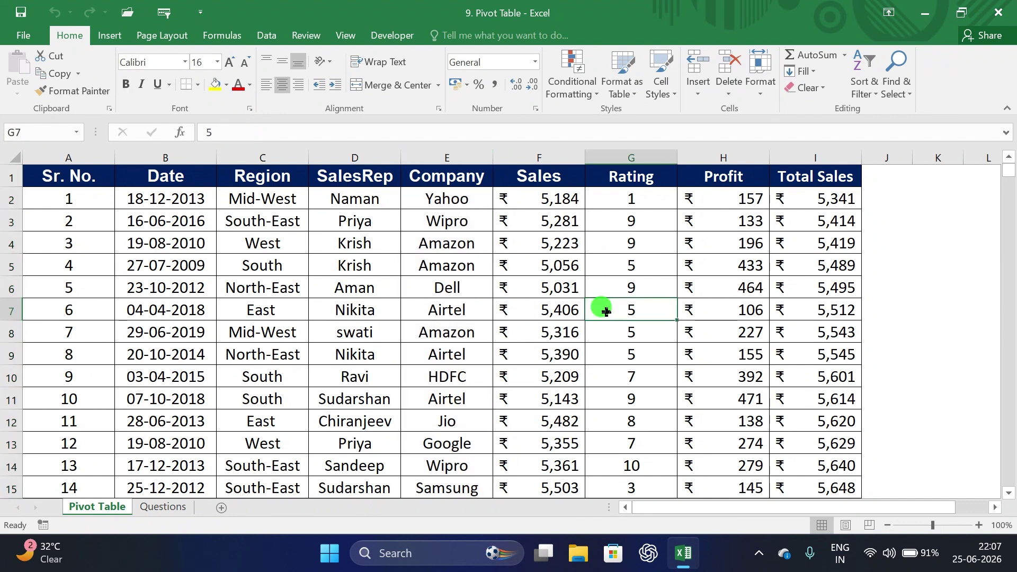
Create a PivotTable on a new worksheet from the sales data range 'Pivot Table'!$A$1:$I$1996
left_click(464, 246)
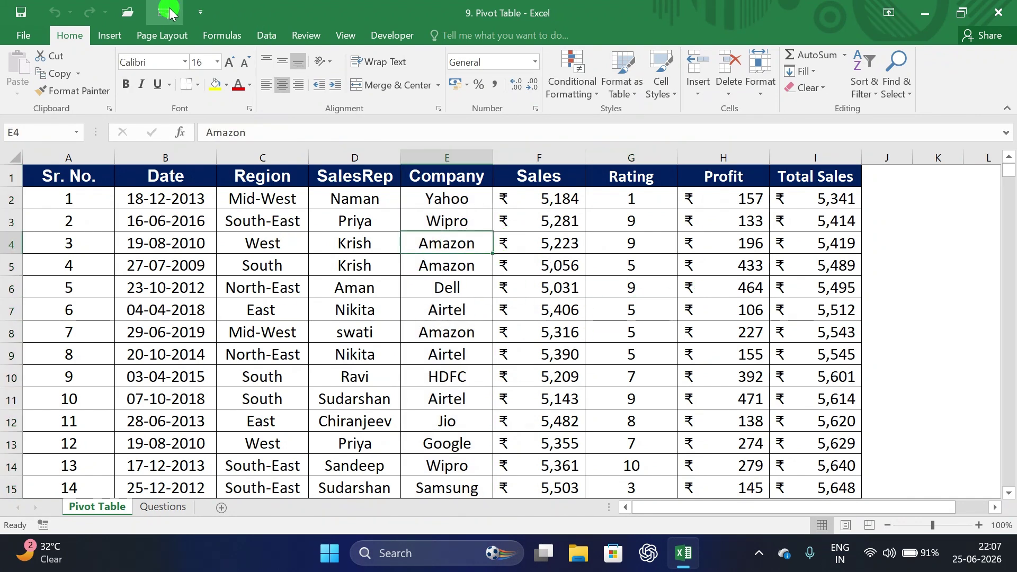
left_click(98, 35)
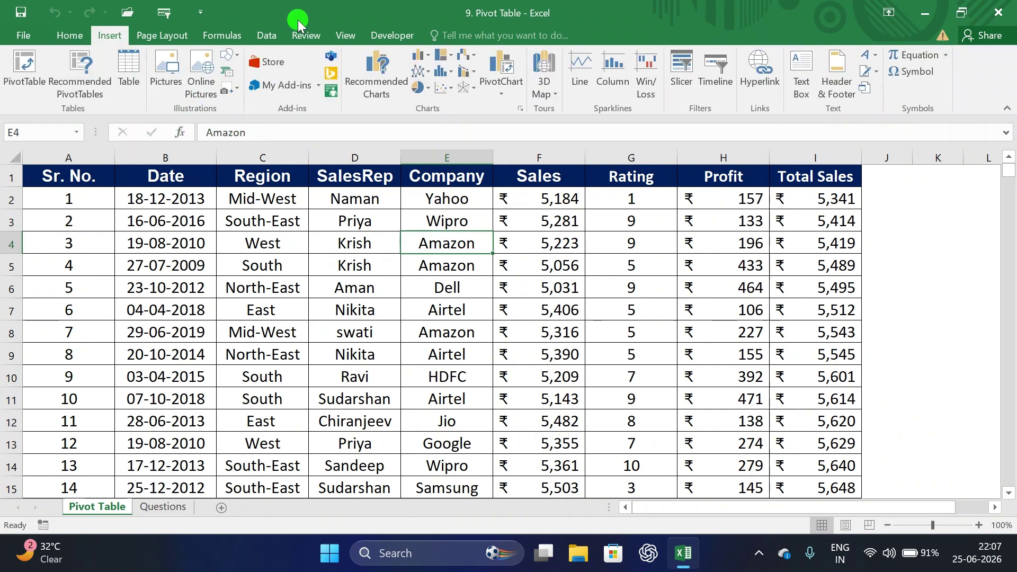
left_click(26, 73)
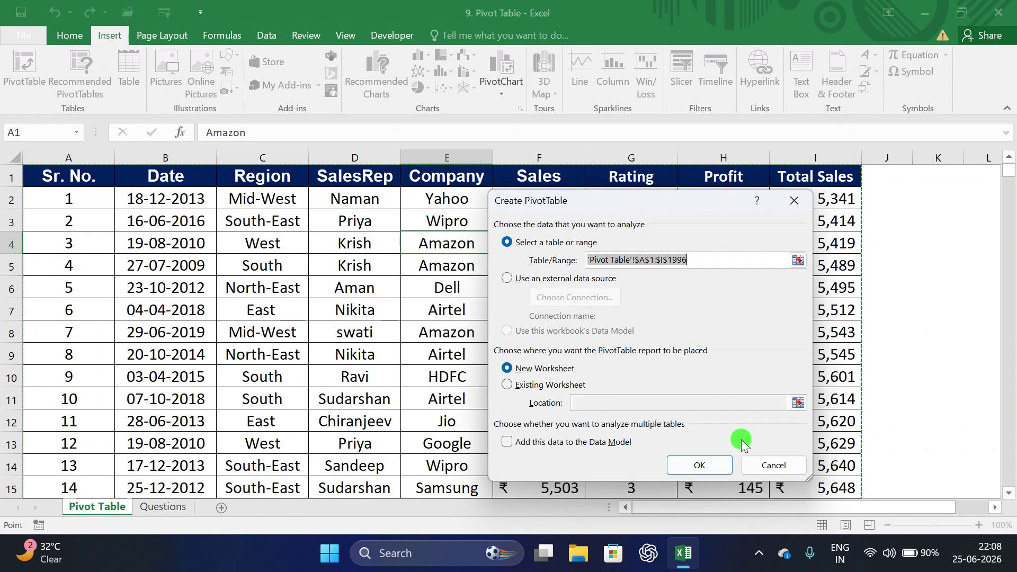
left_click(704, 466)
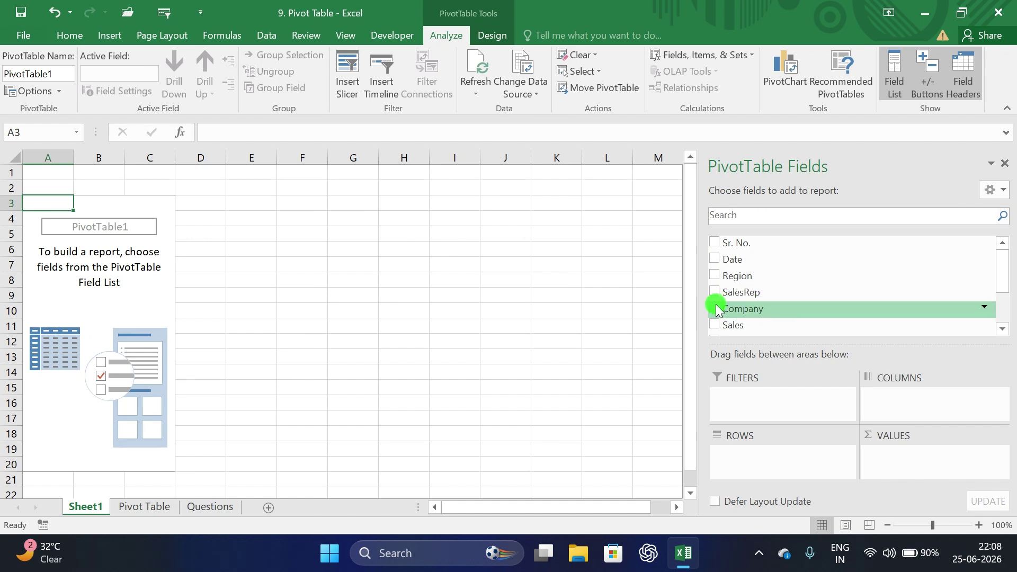
Build the new PivotTable with Company as the row field and the sum of Total Sales as the values
left_click_drag(718, 310, 749, 453)
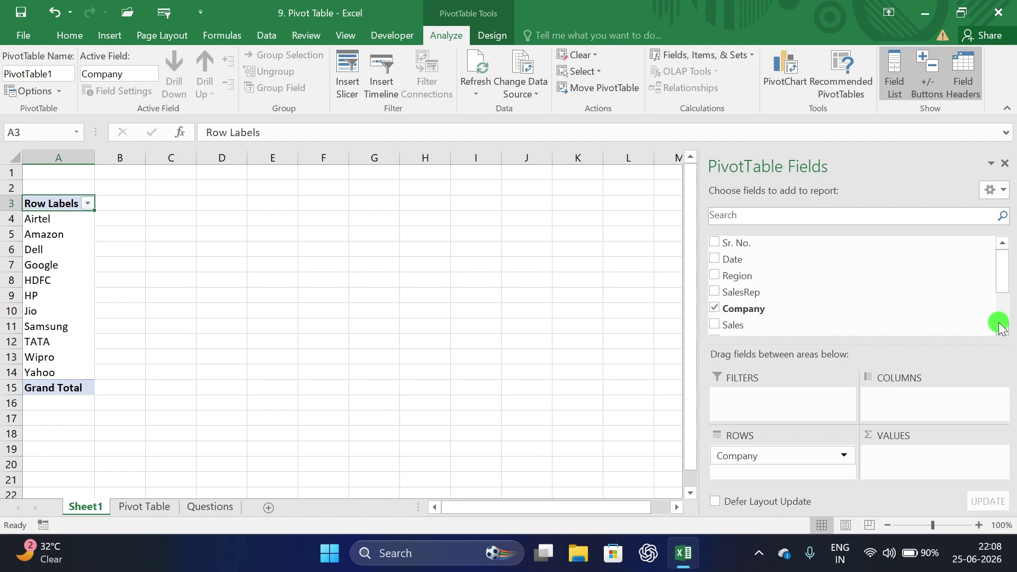
scroll(1000, 327, "down", 2)
scroll(999, 326, "down", 1)
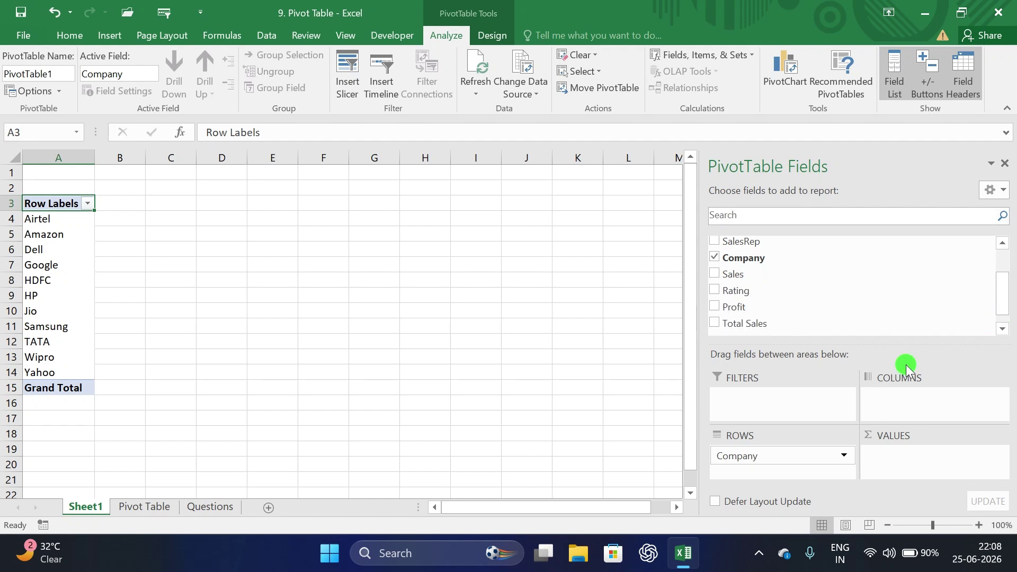
left_click_drag(715, 324, 901, 464)
left_click(459, 369)
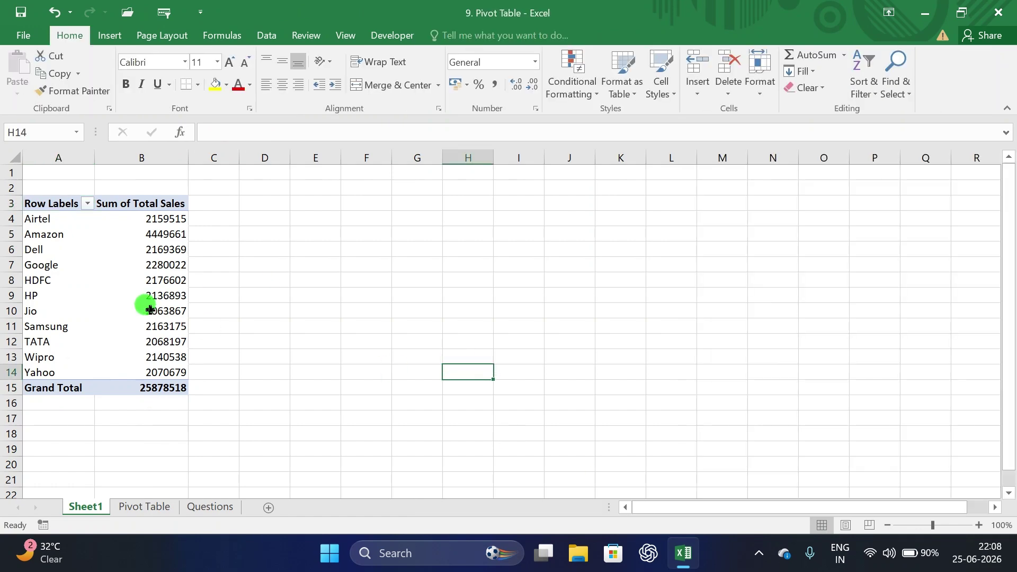
Enlarge the Sheet1 PivotTable and review each company's total sales down to the grand total
scroll(152, 310, "up", 7, "ctrl")
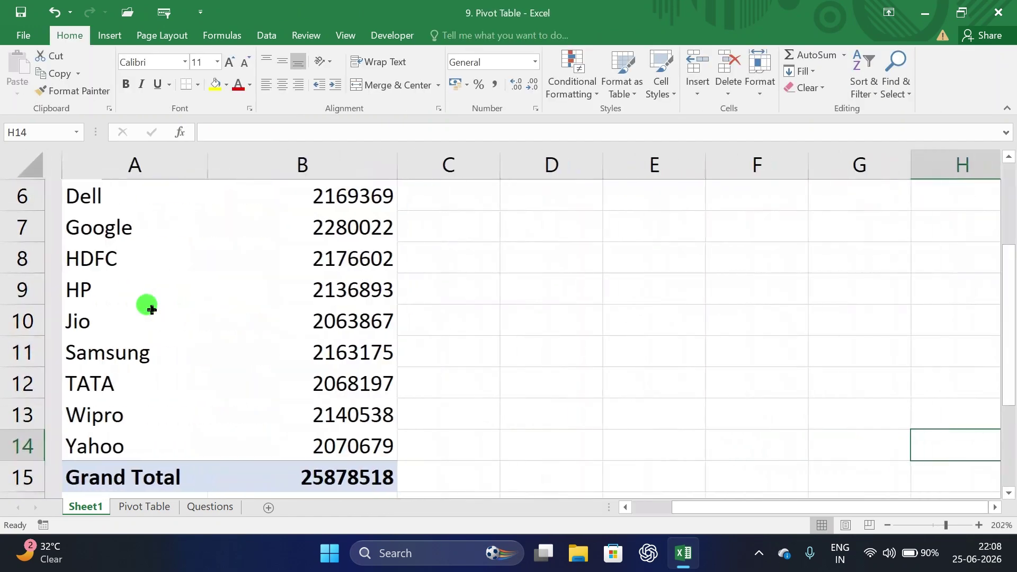
scroll(152, 307, "down", 1, "ctrl")
scroll(152, 307, "up", 2)
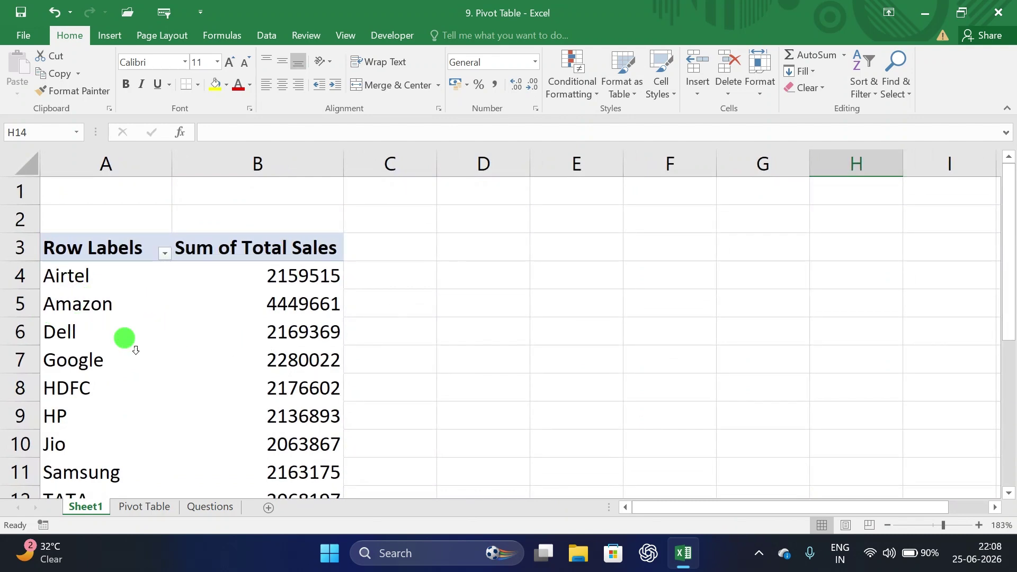
scroll(79, 355, "down", 2)
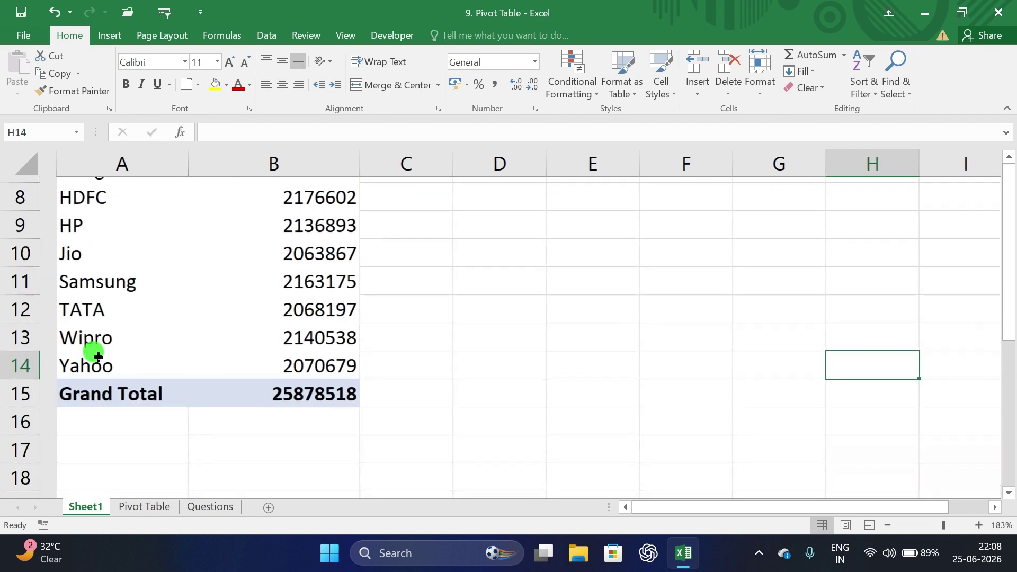
scroll(93, 354, "up", 1)
scroll(98, 355, "up", 1)
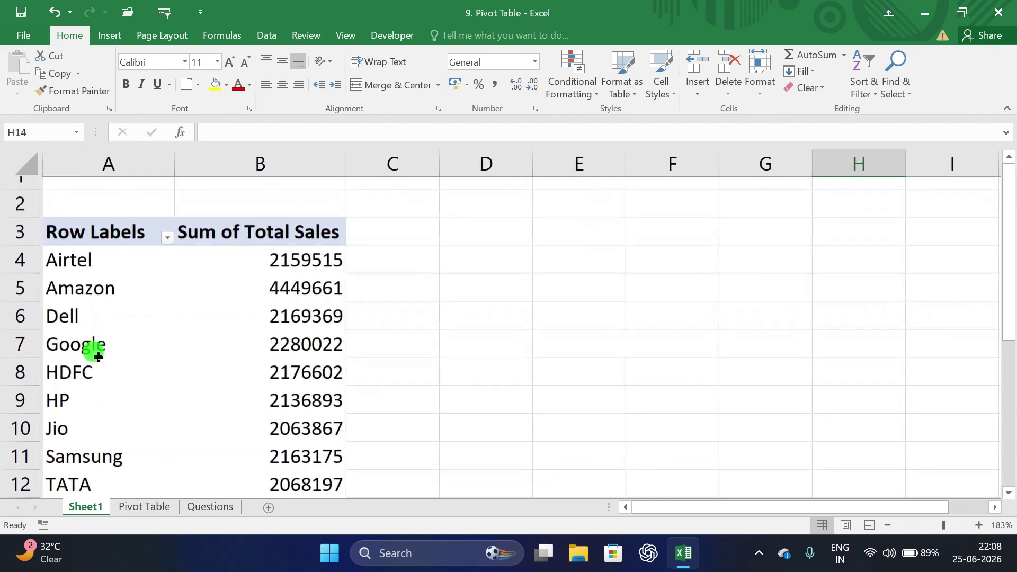
scroll(98, 355, "down", 1)
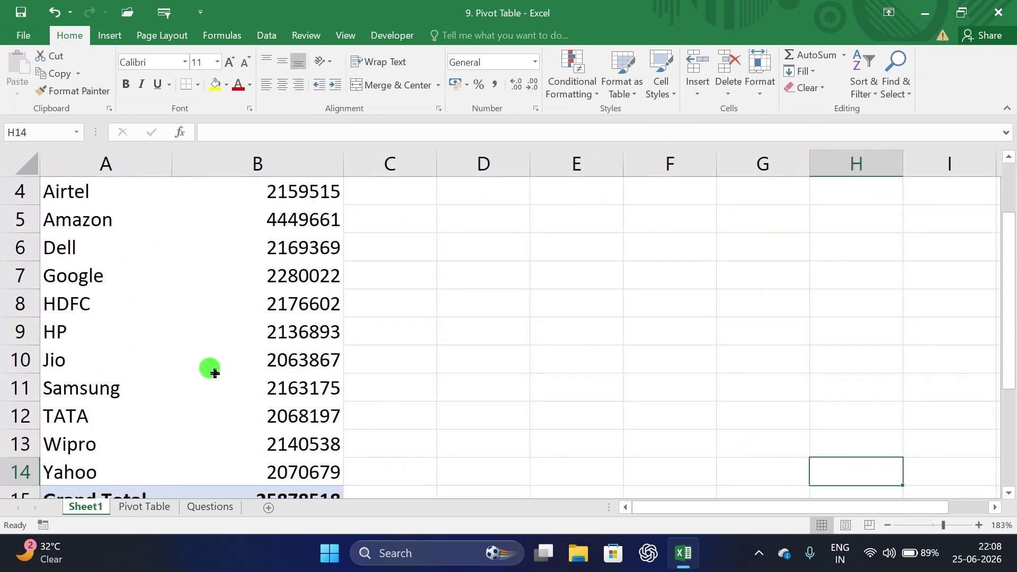
Create a second PivotTable from the sales data, placed on the existing Pivot Table sheet at cell L2
left_click(154, 506)
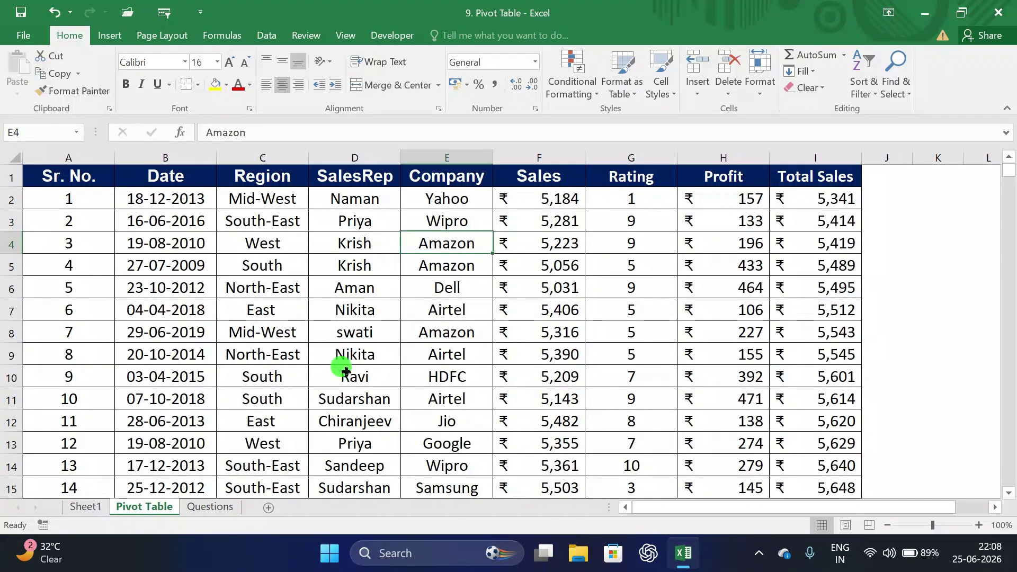
left_click(336, 266)
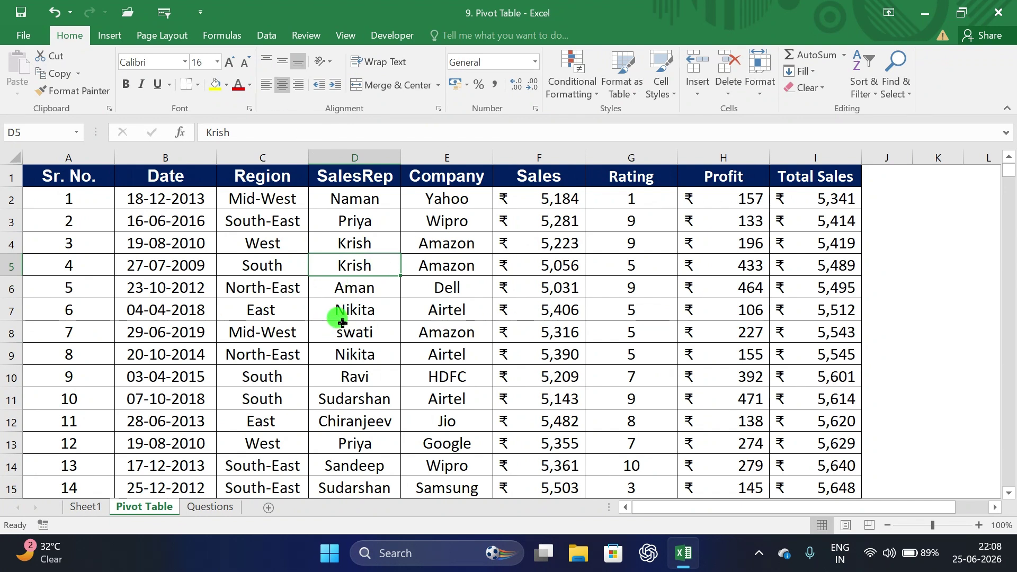
key("alt+n")
key("v")
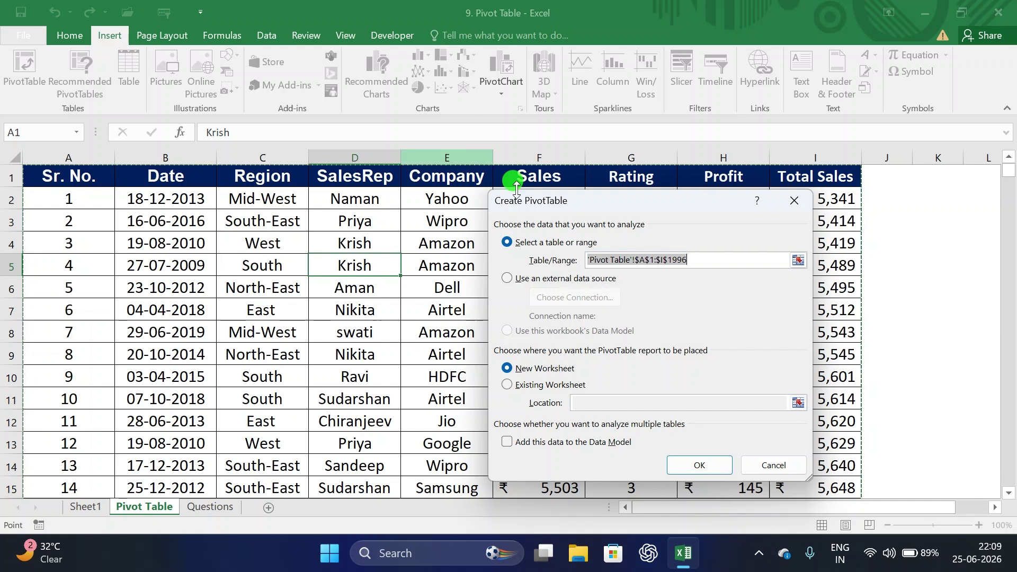
left_click(508, 385)
left_click(705, 466)
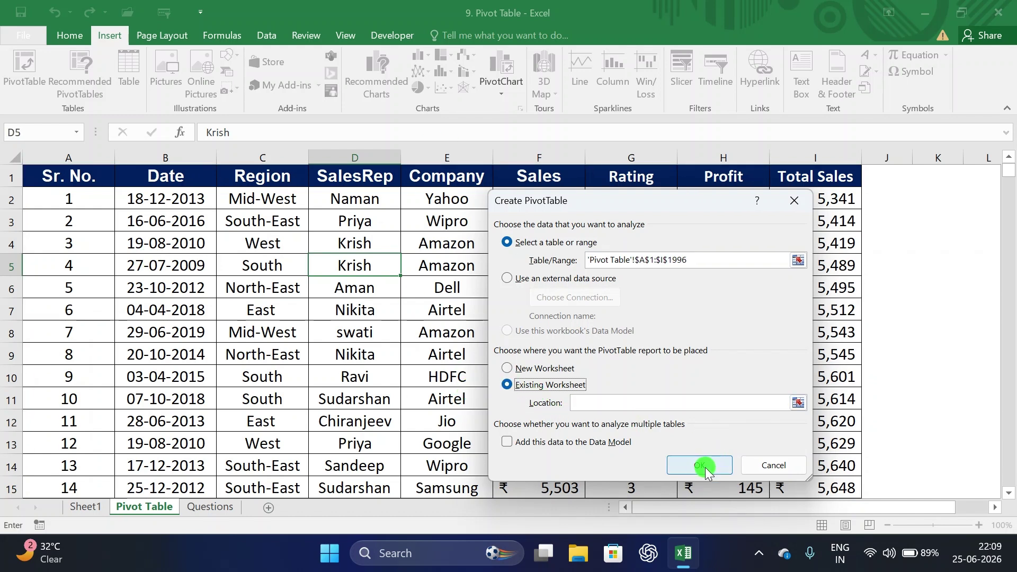
left_click(512, 318)
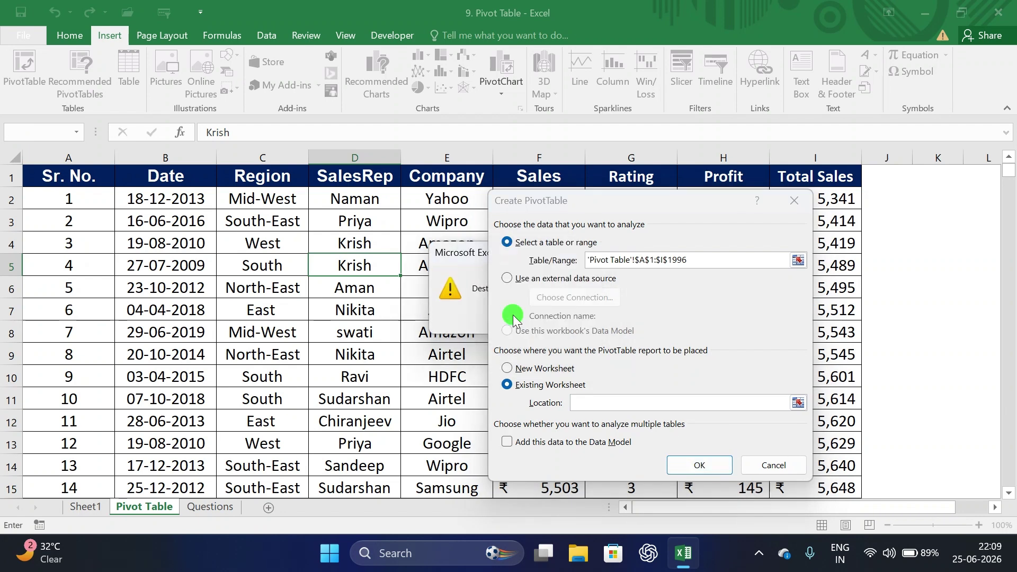
scroll(906, 232, "right", 2)
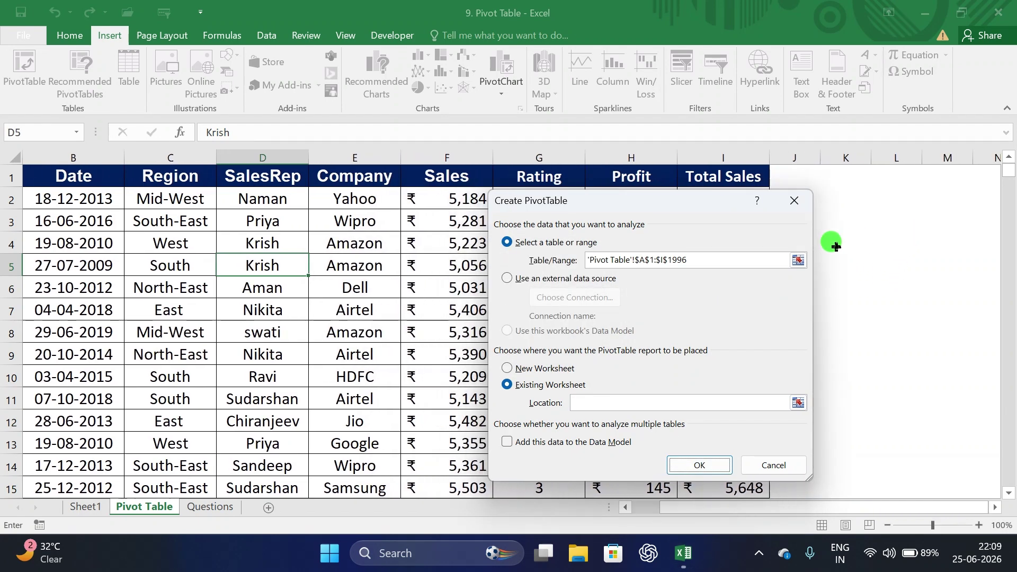
left_click(878, 198)
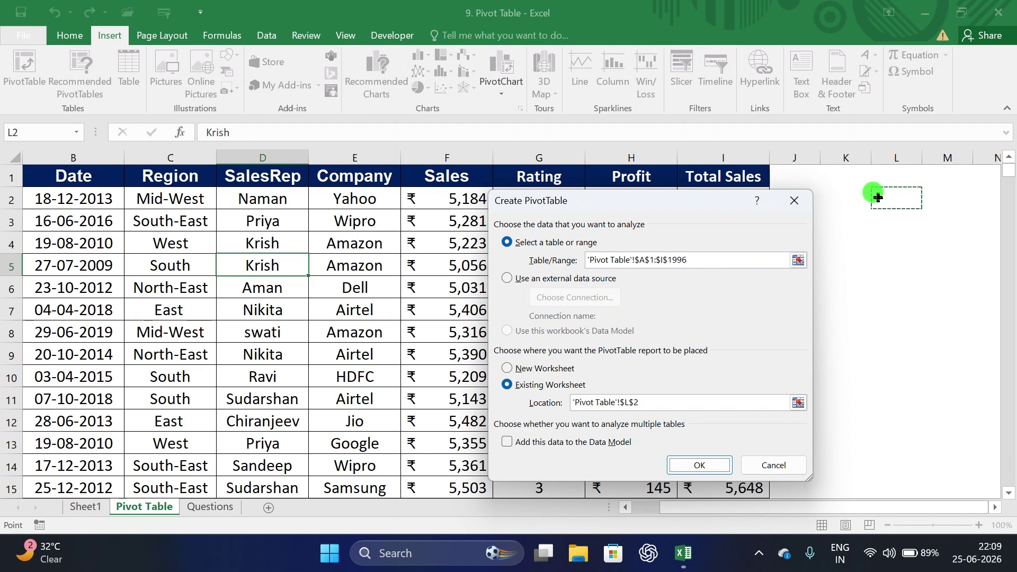
left_click(697, 464)
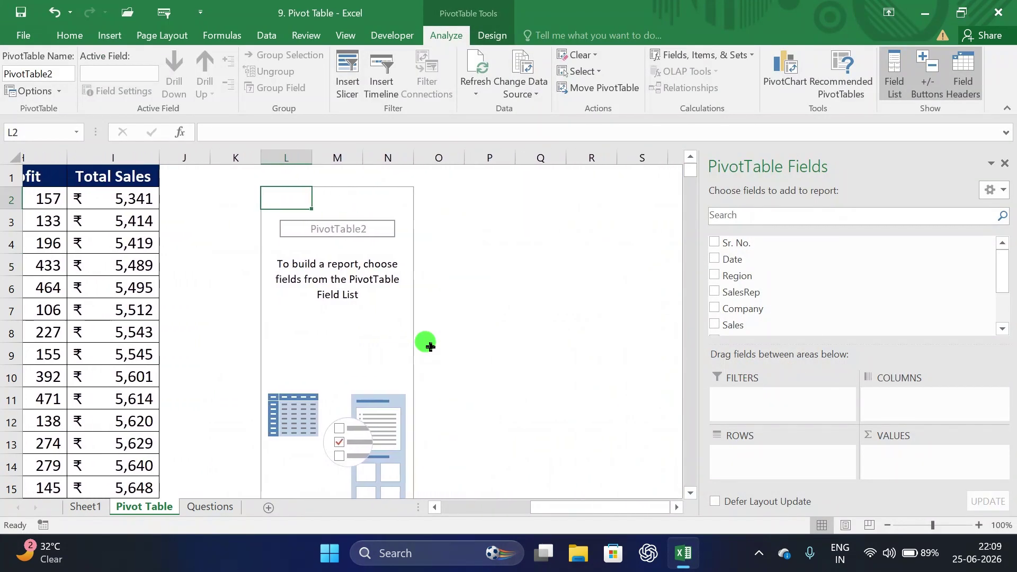
Add Company to the rows and Total Sales to the values of the PivotTable at L2
mouse_move(739, 308)
left_mouse_down()
mouse_move(754, 332)
mouse_move(742, 462)
left_mouse_up()
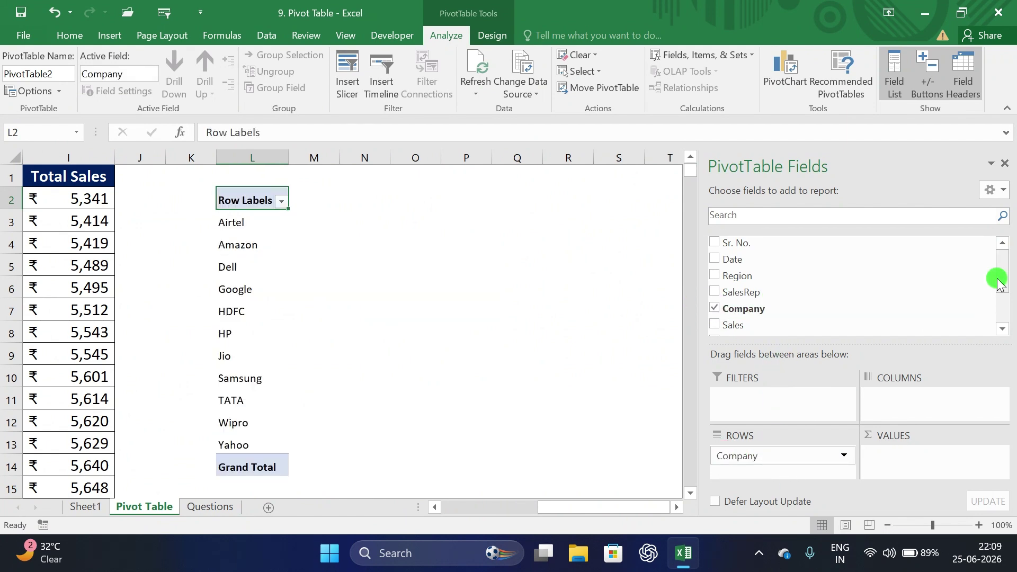
left_click(1007, 330)
left_click(1008, 330)
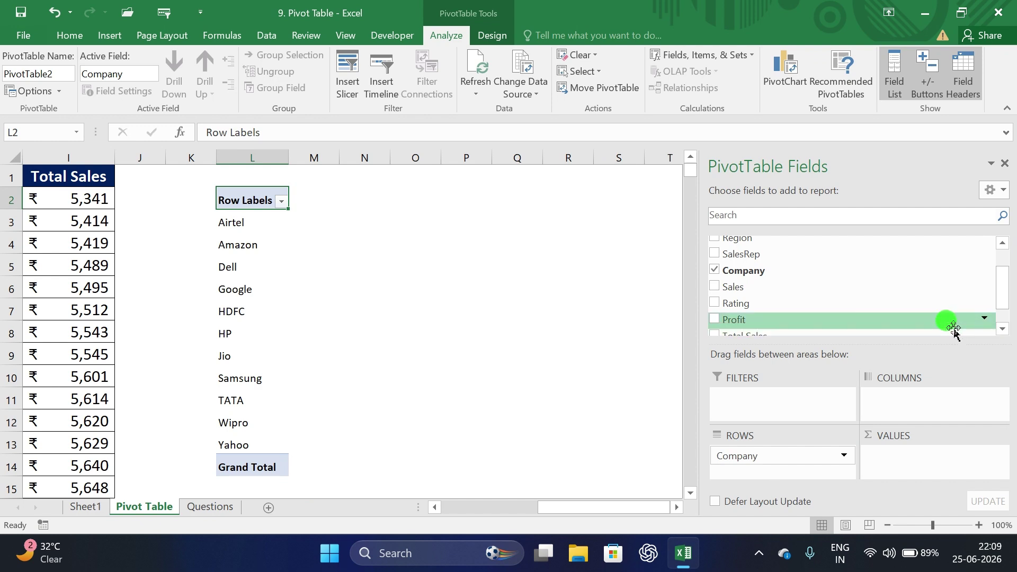
left_click_drag(713, 336, 898, 464)
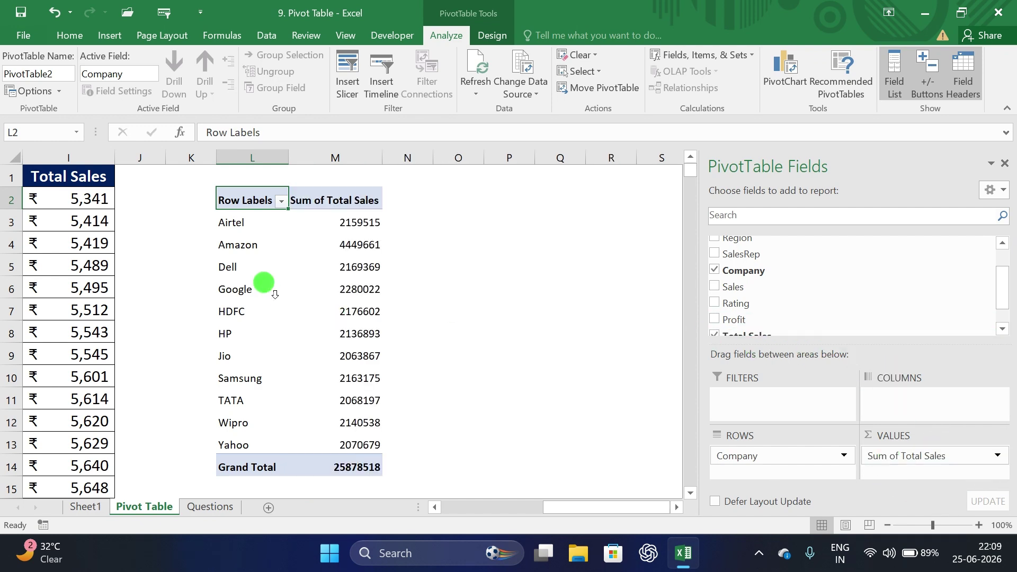
Compare the PivotTable on Sheet1 with the one beside the source data on the Pivot Table sheet
left_click(76, 507)
scroll(171, 324, "up", 1)
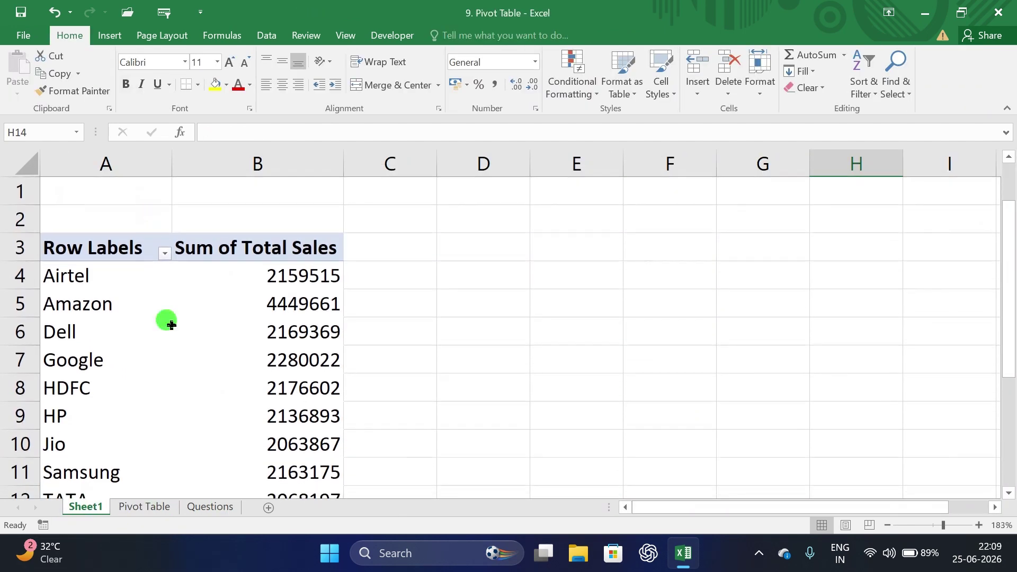
left_click(144, 503)
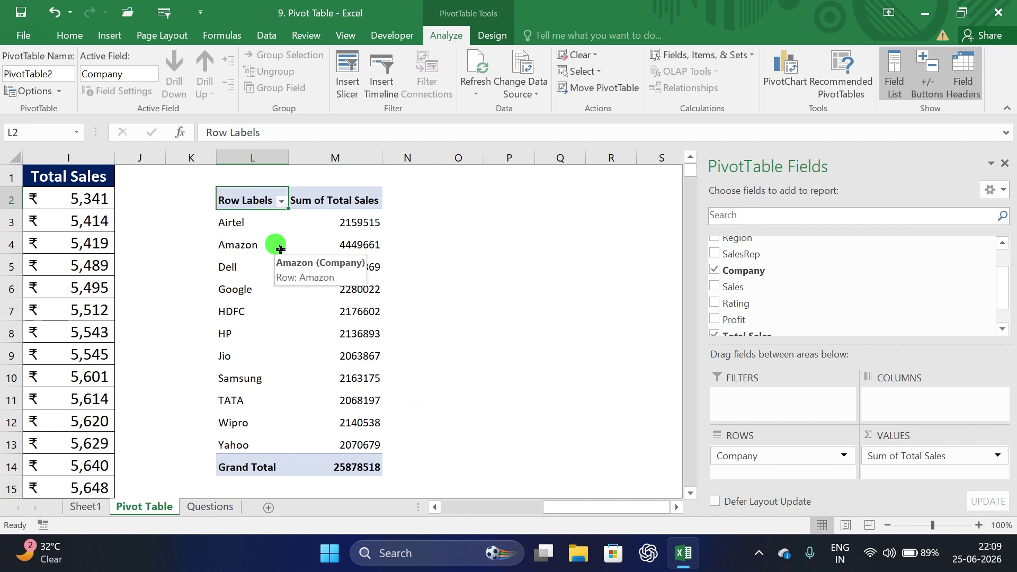
Enlarge the PivotTable at L2 and check its company totals against the PivotTable on Sheet1
scroll(280, 249, "up", 3, "ctrl")
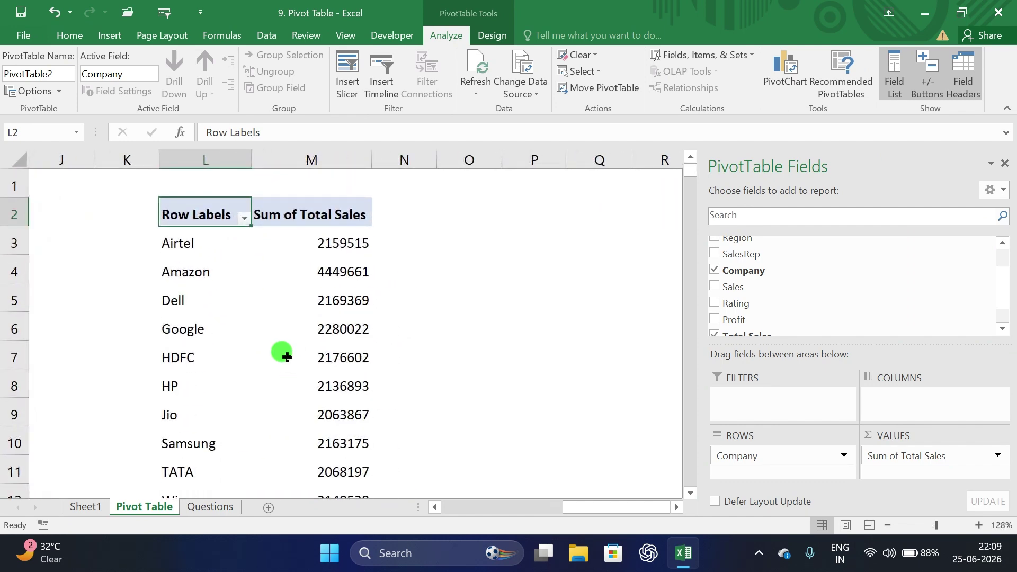
left_click(145, 273)
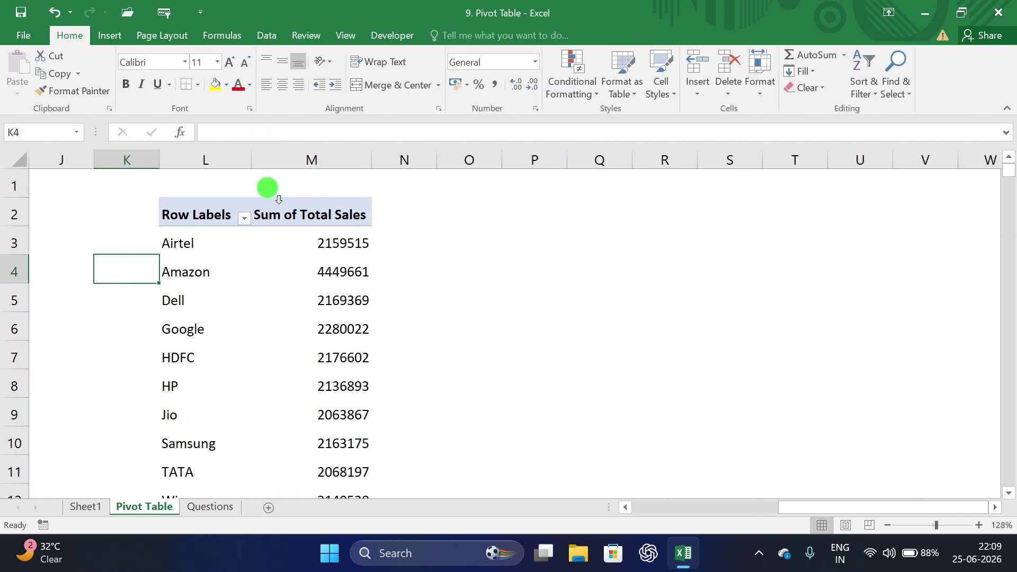
scroll(268, 268, "left", 2)
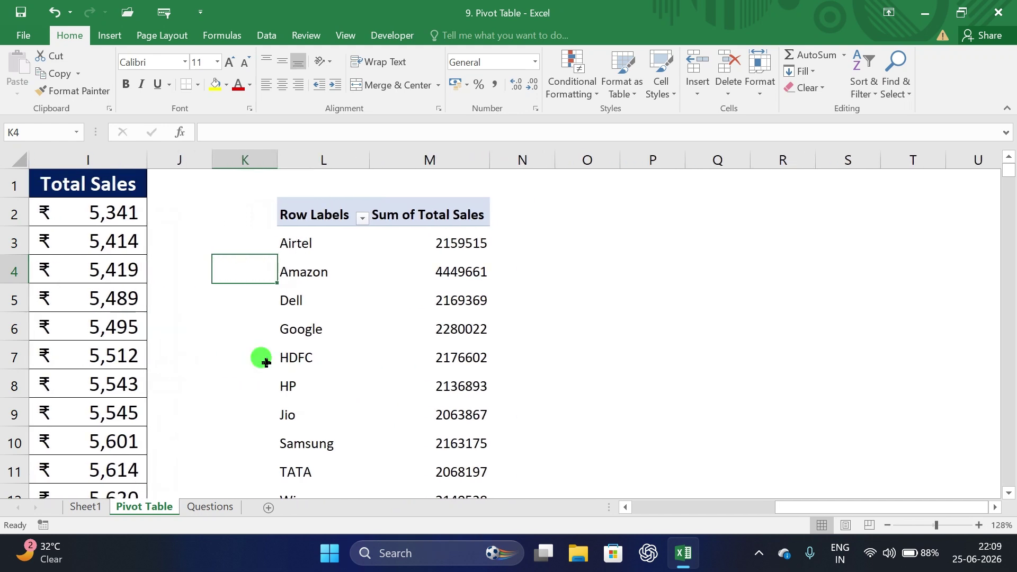
left_click(84, 506)
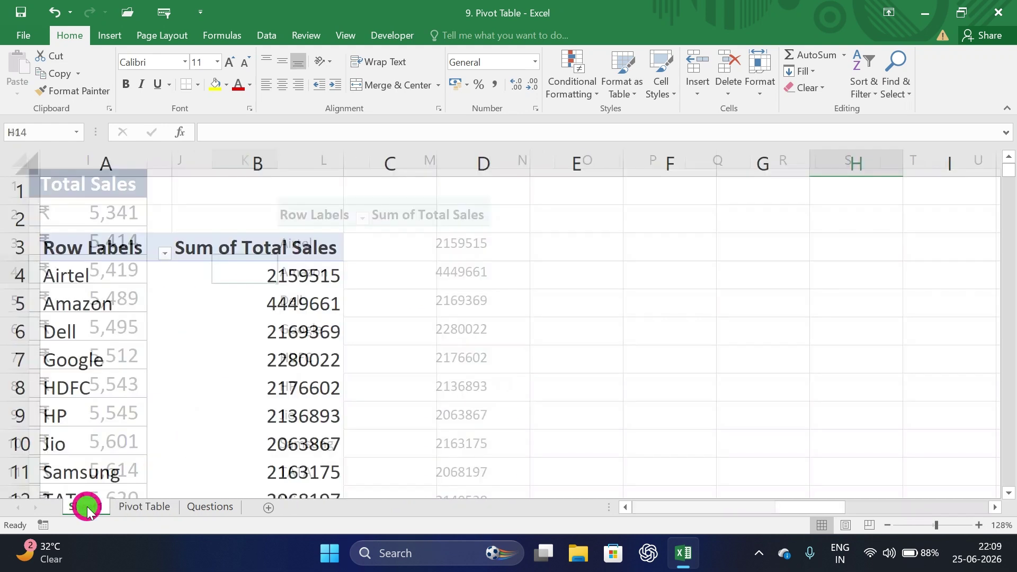
left_click(159, 507)
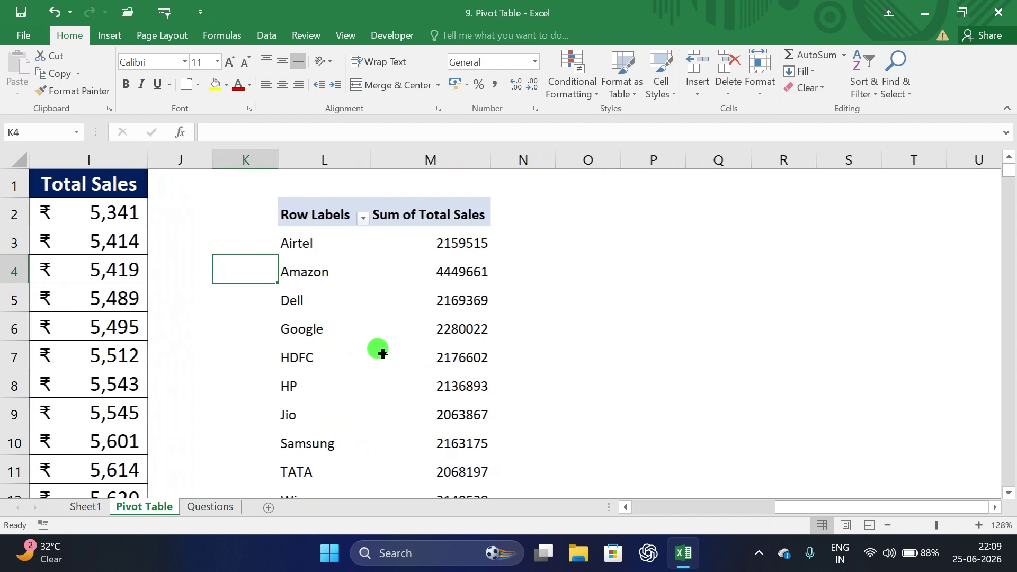
Enter the shortcut note "atl + n+v" in cell P5 of the Pivot Table sheet
left_click(616, 316)
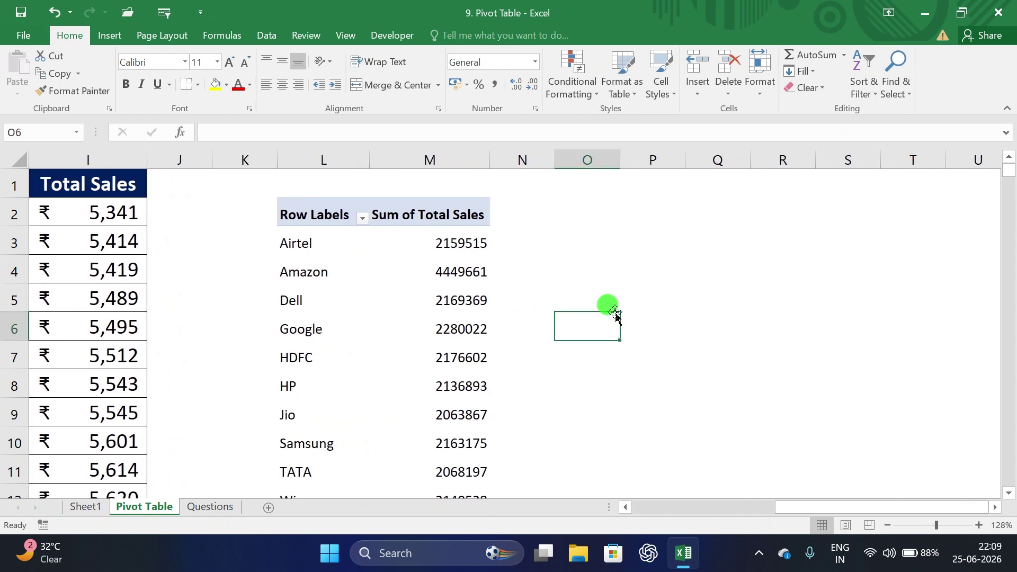
double_click(650, 290)
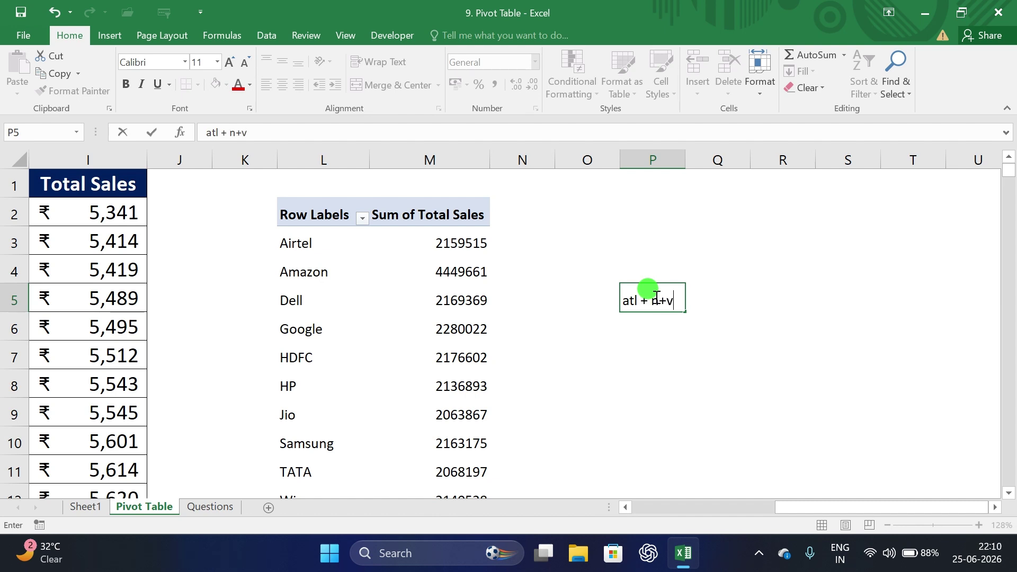
left_click(653, 403)
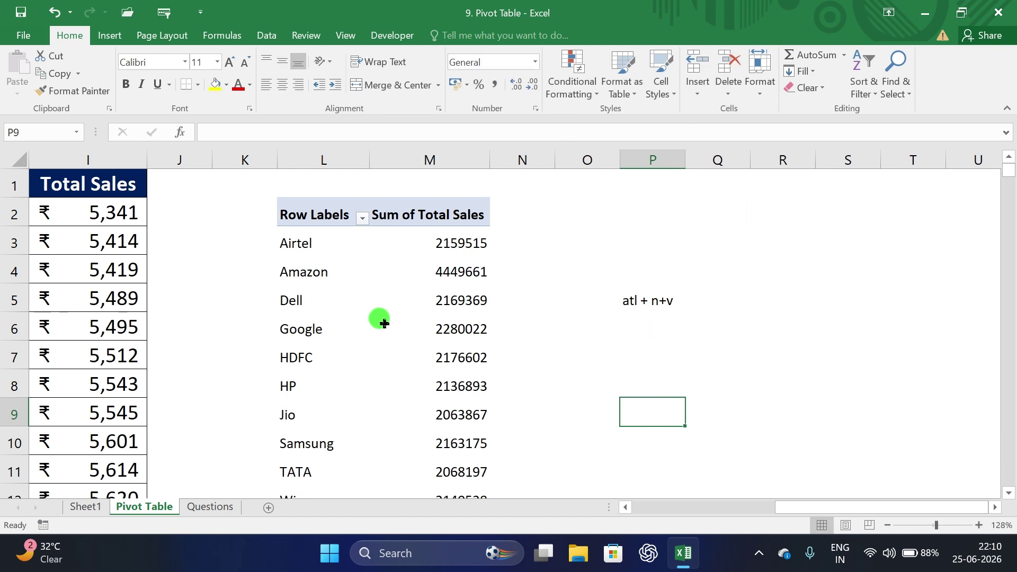
scroll(382, 323, "left", 2)
scroll(381, 323, "left", 3)
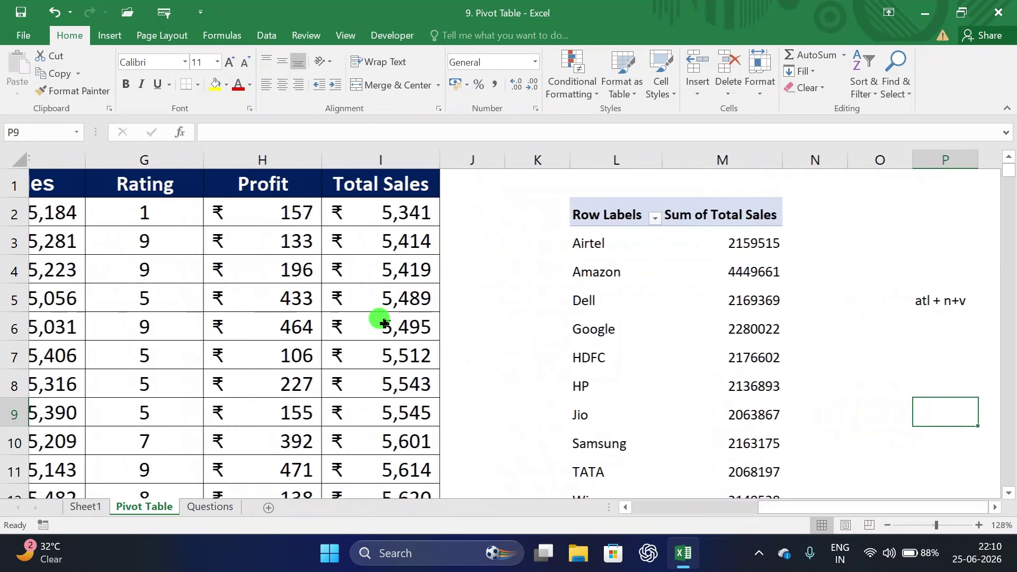
scroll(427, 319, "right", 1)
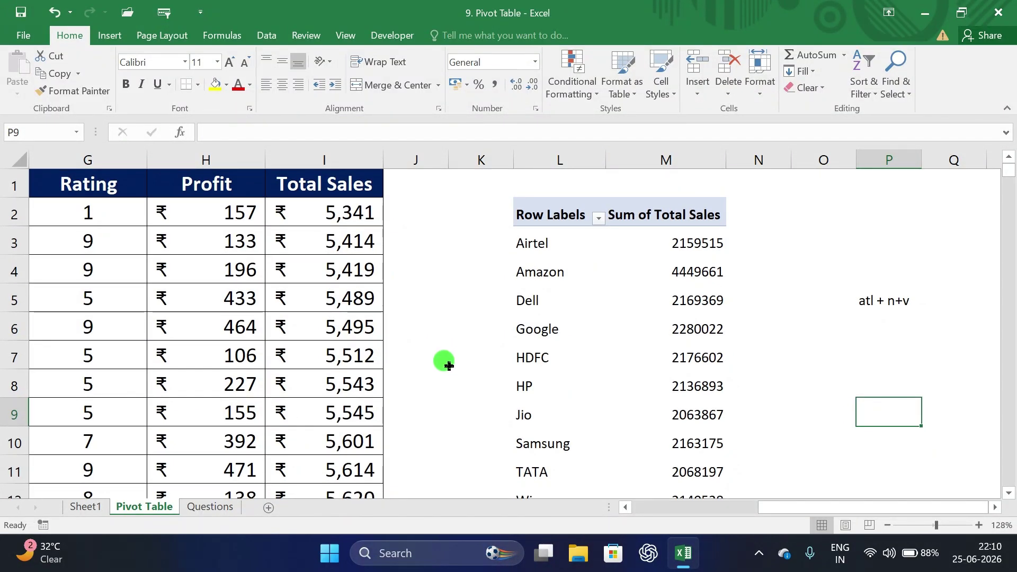
scroll(444, 363, "down", 1)
scroll(444, 364, "up", 1)
scroll(444, 363, "up", 1)
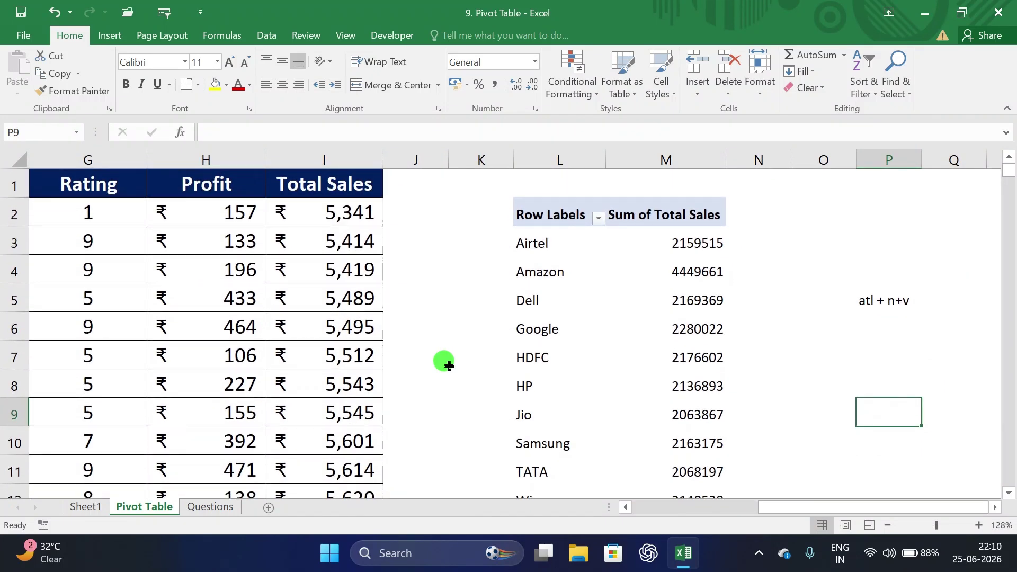